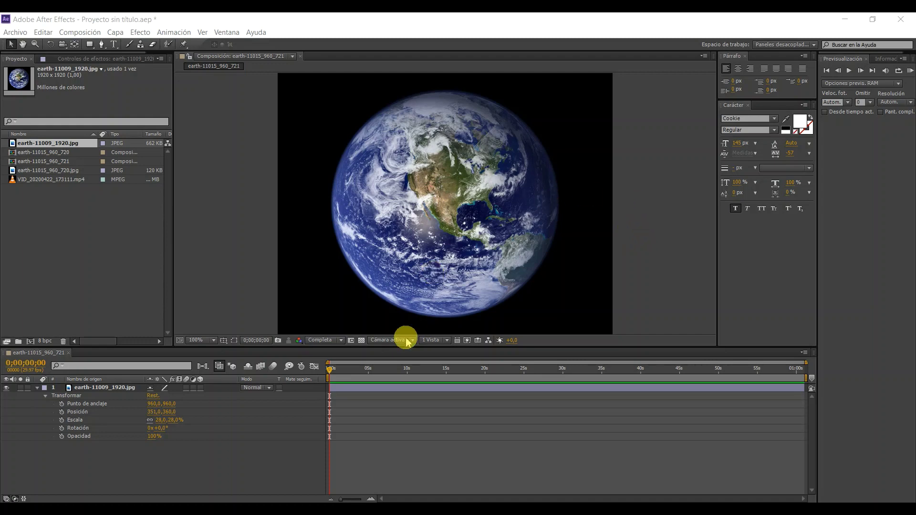
# Select the Earth image layer and collapse its transform properties.
pyautogui.click(56, 400)
pyautogui.click(43, 388)
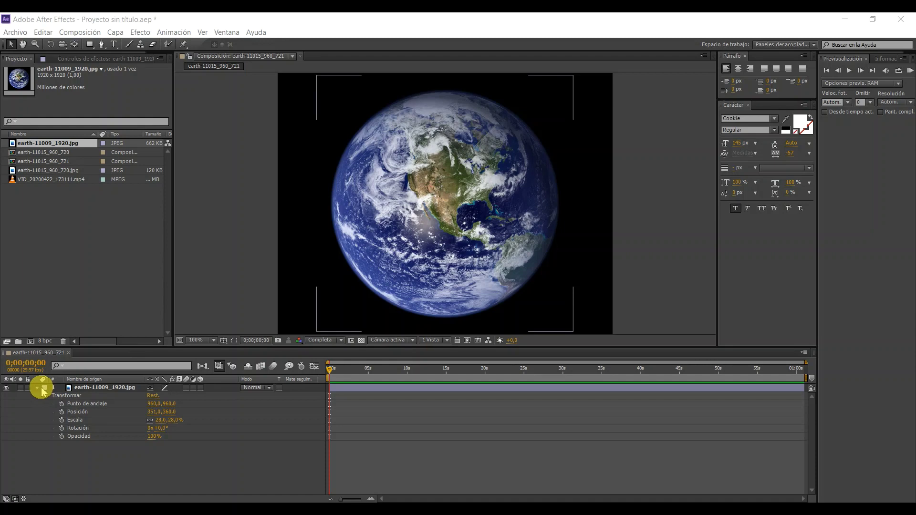
pyautogui.click(38, 388)
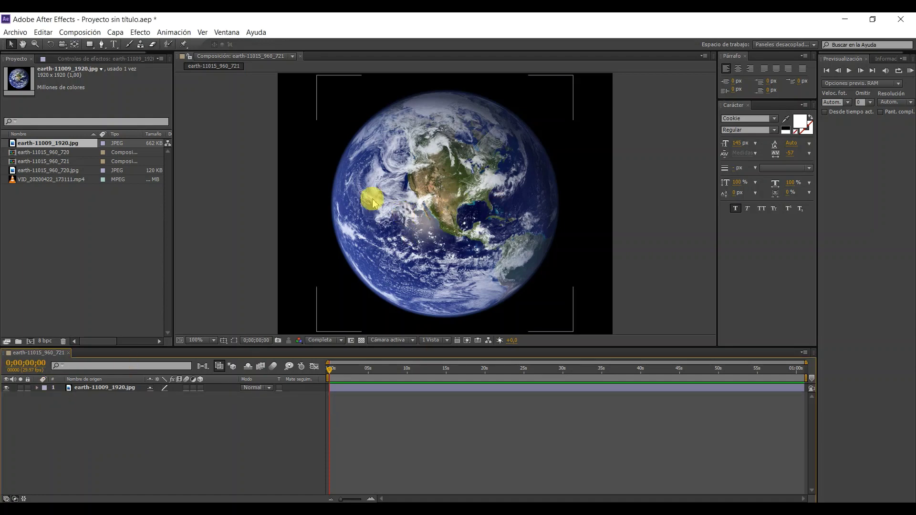
# Add VID_20200422_173111.mp4 to the timeline, hide it, and keep the Earth layer on top.
pyautogui.click(67, 180)
pyautogui.moveTo(66, 184); pyautogui.dragTo(110, 413)
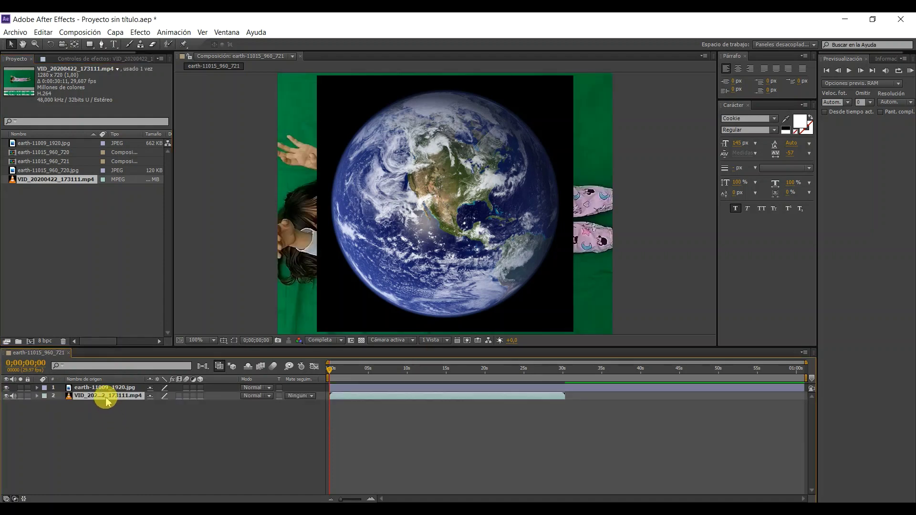
pyautogui.moveTo(106, 395); pyautogui.dragTo(104, 388)
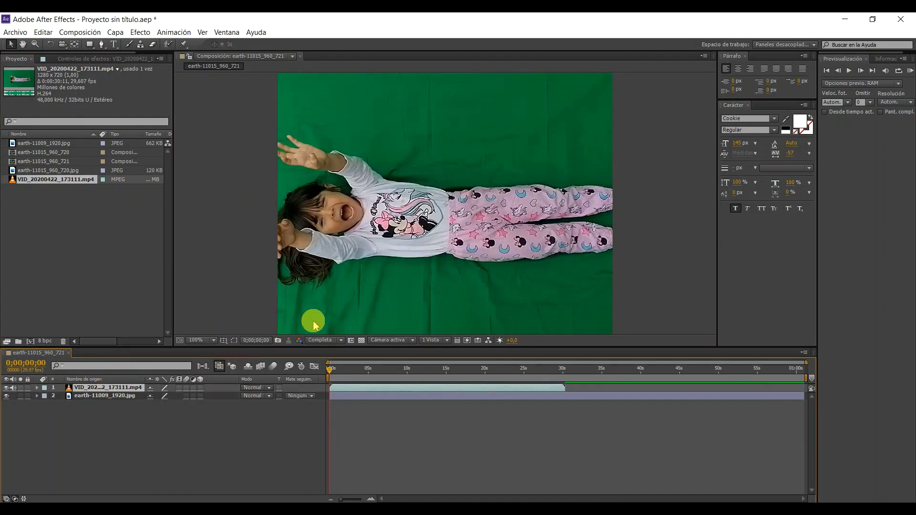
pyautogui.click(106, 396)
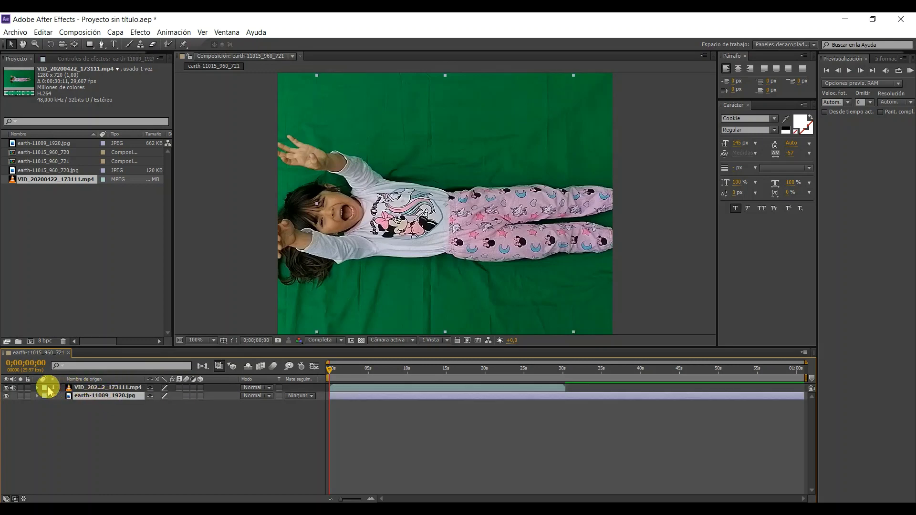
pyautogui.click(7, 387)
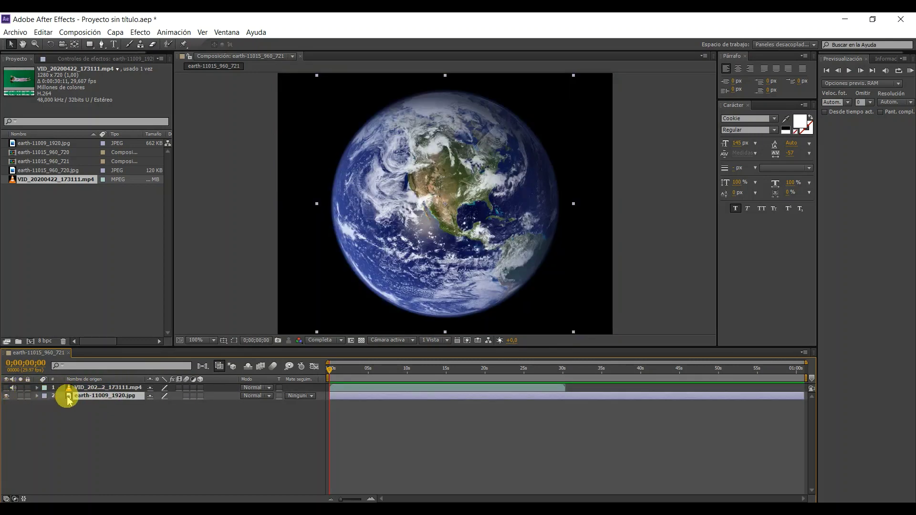
pyautogui.moveTo(82, 397); pyautogui.dragTo(79, 385)
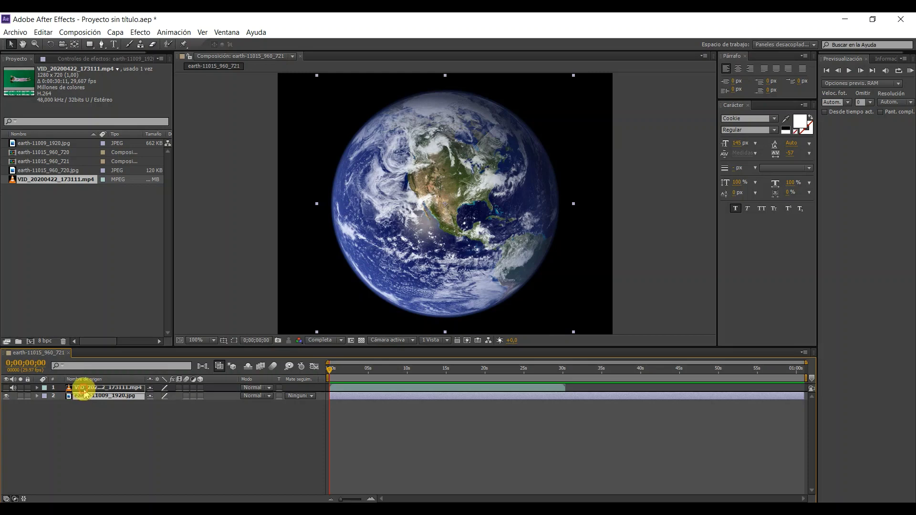
# Show the video layer again and enlarge the Earth image to fill the composition height.
pyautogui.click(7, 397)
pyautogui.scroll(-2, 388, 210)
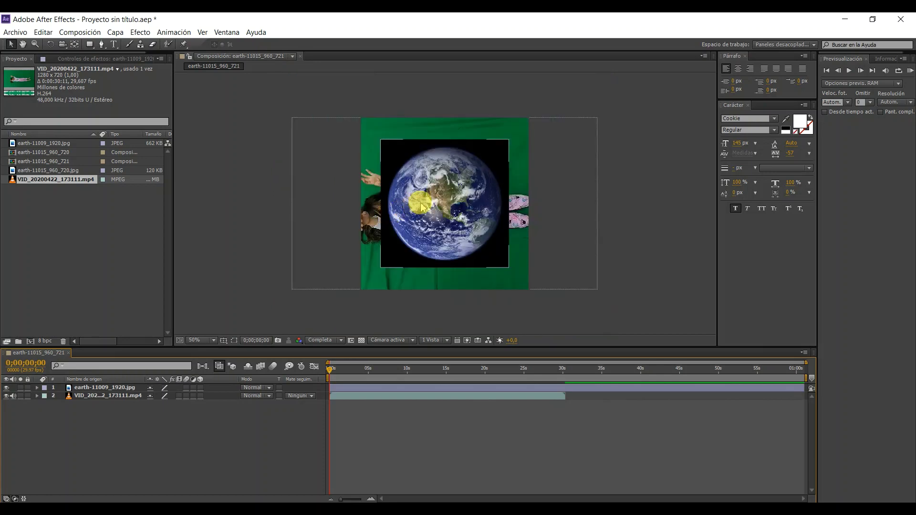
pyautogui.scroll(2, 420, 203)
pyautogui.scroll(-2, 419, 199)
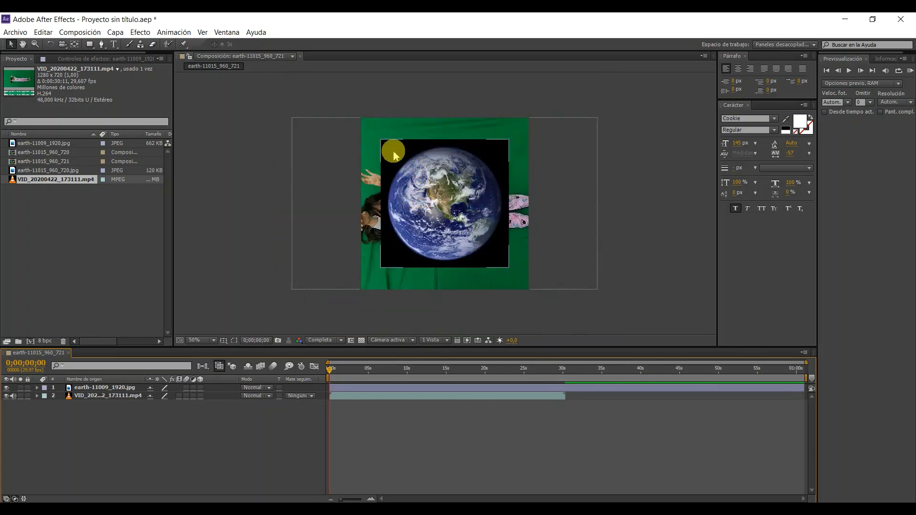
pyautogui.click(94, 389)
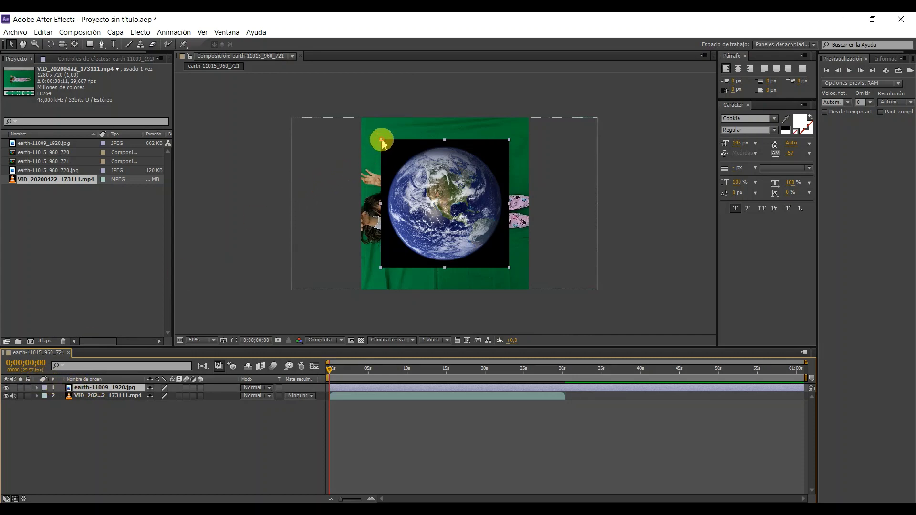
pyautogui.moveTo(382, 142); pyautogui.dragTo(384, 142)
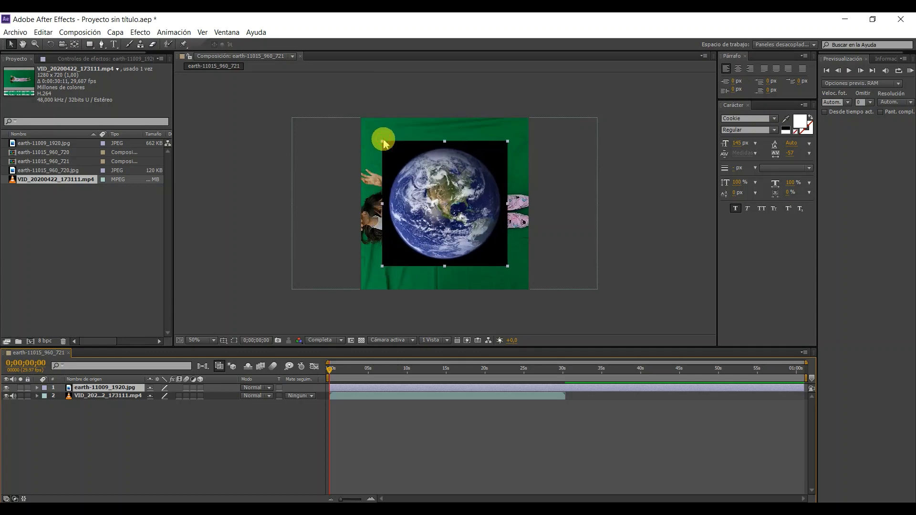
pyautogui.moveTo(383, 140); pyautogui.dragTo(360, 118)
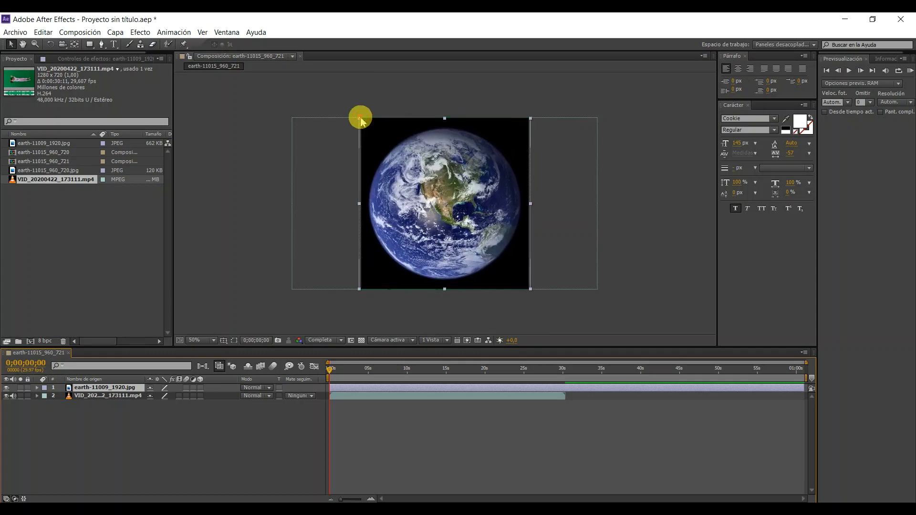
# Restack the green-screen video as layer 1 above the Earth.
pyautogui.click(97, 397)
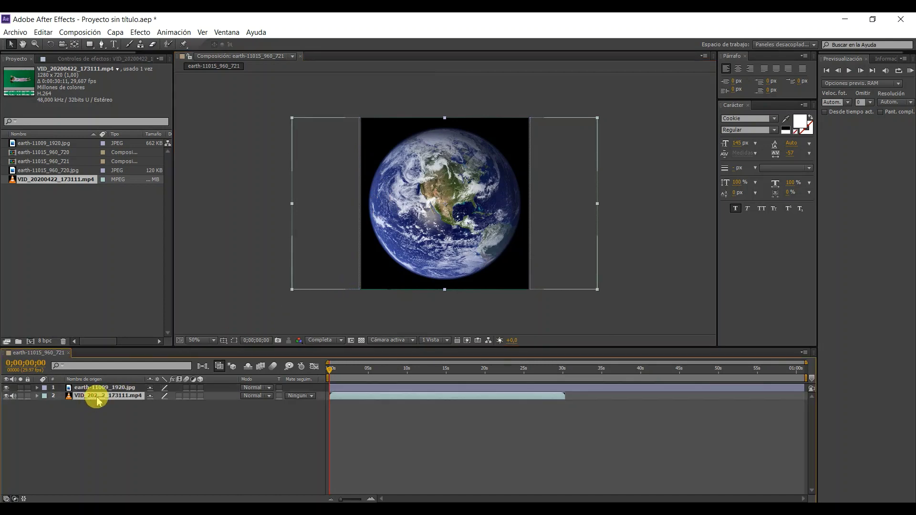
pyautogui.click(91, 409)
pyautogui.moveTo(93, 396); pyautogui.dragTo(93, 385)
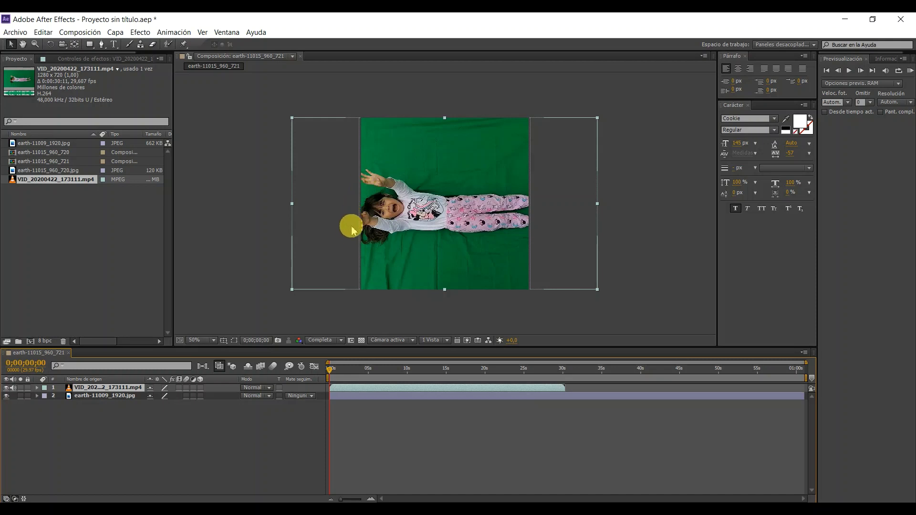
# Scale the green-screen video to 71% and move its position to 325,0 360,0.
pyautogui.click(598, 120)
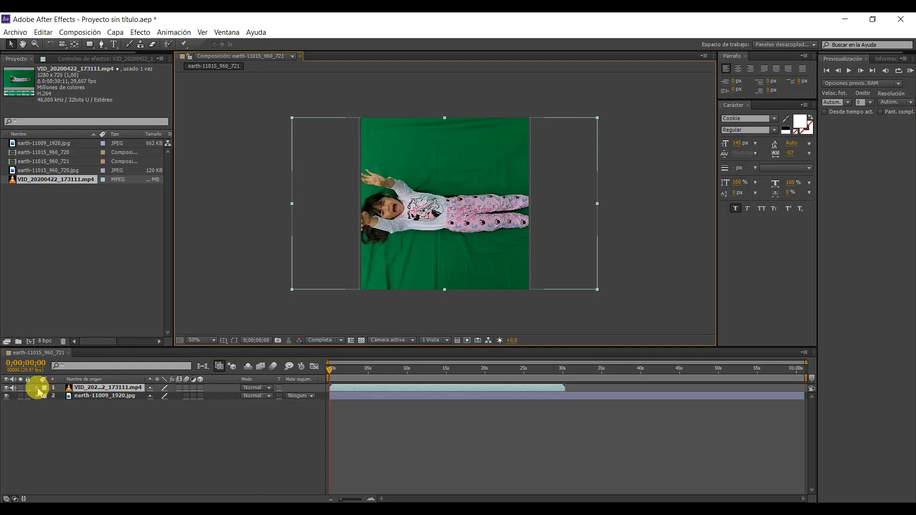
pyautogui.click(37, 388)
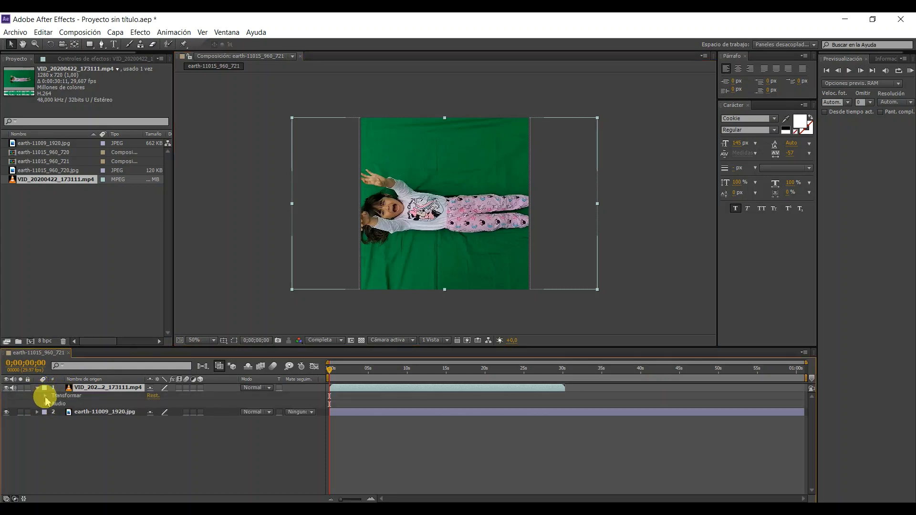
pyautogui.click(46, 397)
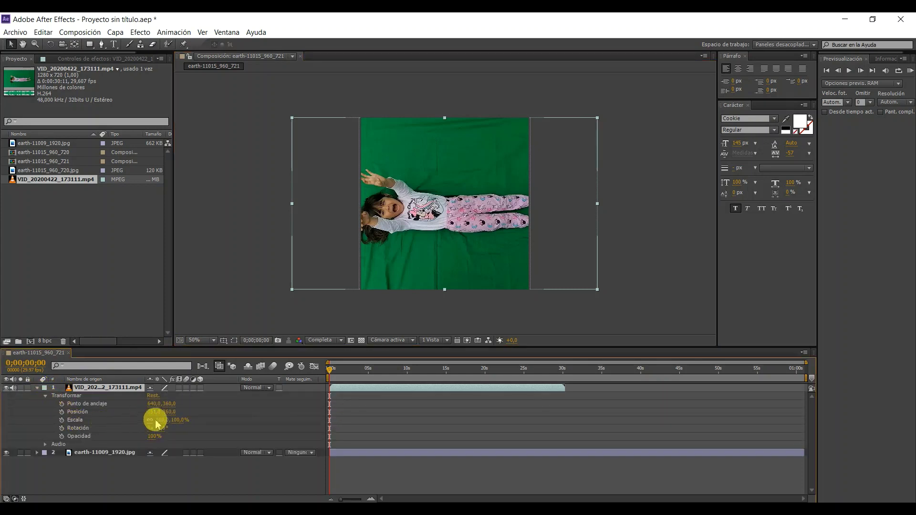
pyautogui.moveTo(176, 420); pyautogui.dragTo(158, 420)
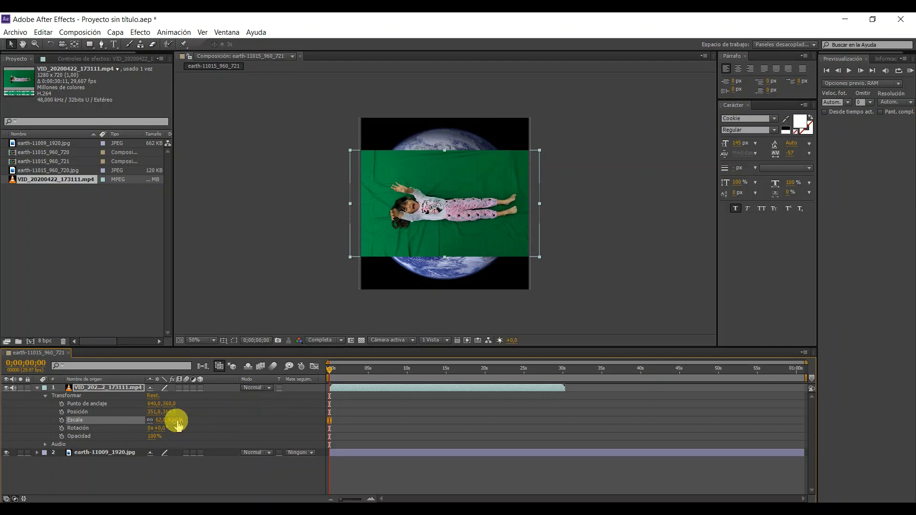
pyautogui.moveTo(176, 420); pyautogui.dragTo(180, 421)
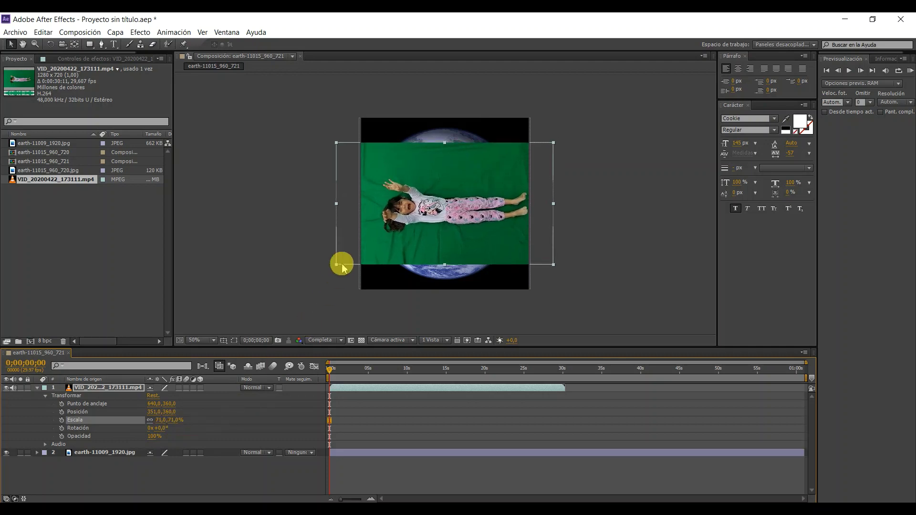
pyautogui.moveTo(428, 214); pyautogui.dragTo(422, 215)
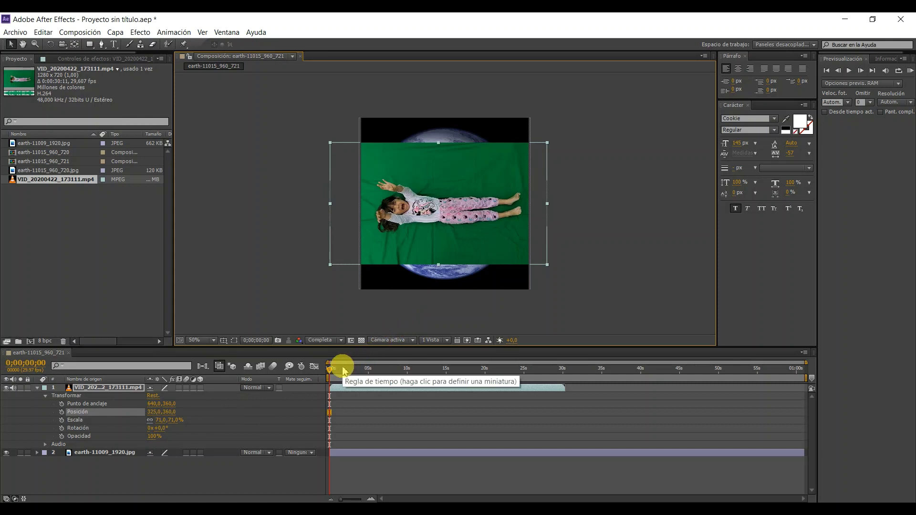
# At about 0;00;16;07, nudge the video to 335,0 358,0, setting a position keyframe.
pyautogui.moveTo(331, 374); pyautogui.dragTo(457, 382)
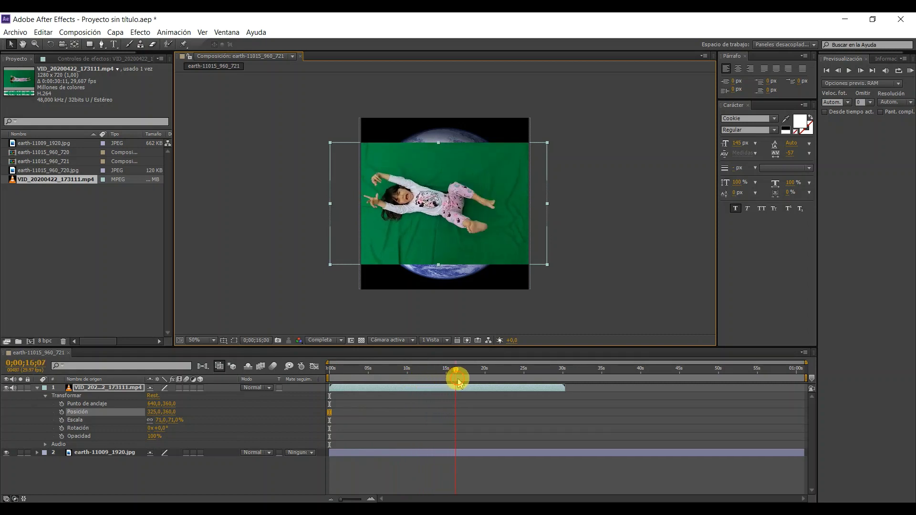
pyautogui.moveTo(458, 251); pyautogui.dragTo(460, 251)
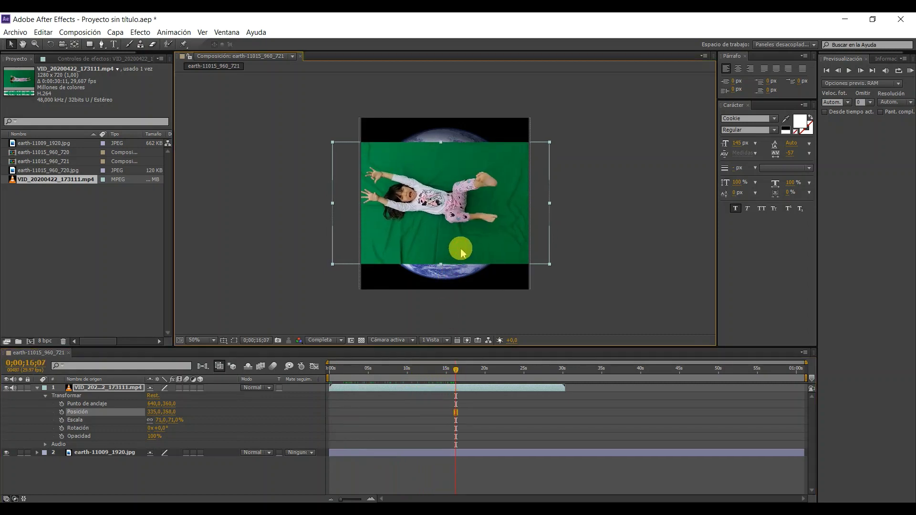
pyautogui.moveTo(456, 369)
pyautogui.mouseDown()
pyautogui.moveTo(518, 373)
pyautogui.moveTo(329, 372)
pyautogui.mouseUp()
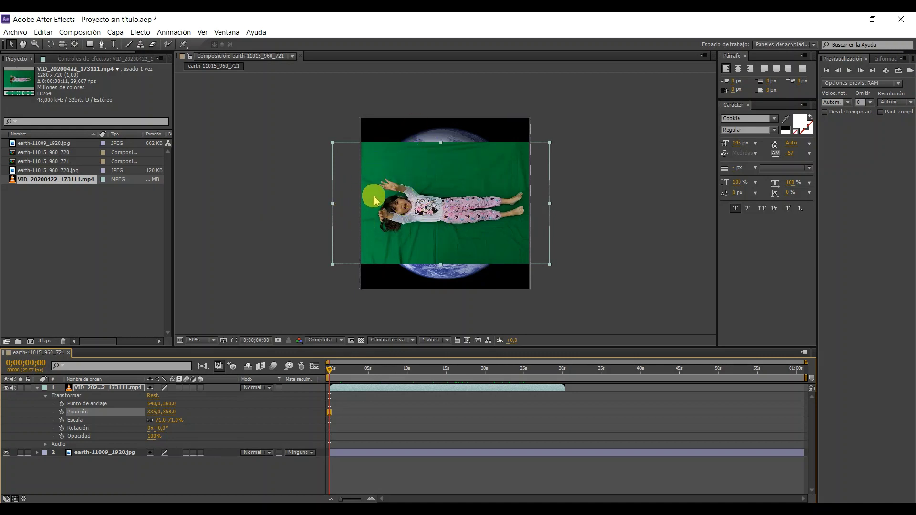
# Apply Keylight (1.2) to the girl's clip and sample the green backdrop as Screen Colour.
pyautogui.click(141, 32)
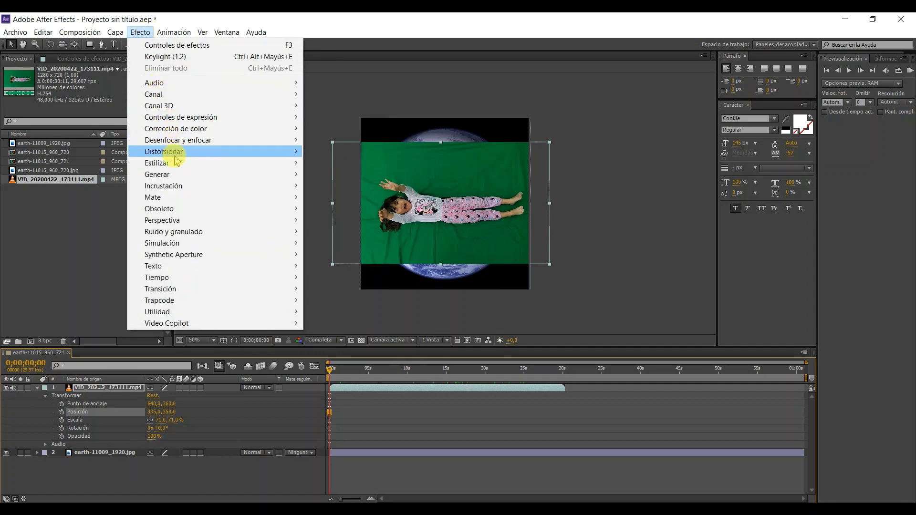
pyautogui.moveTo(181, 189)
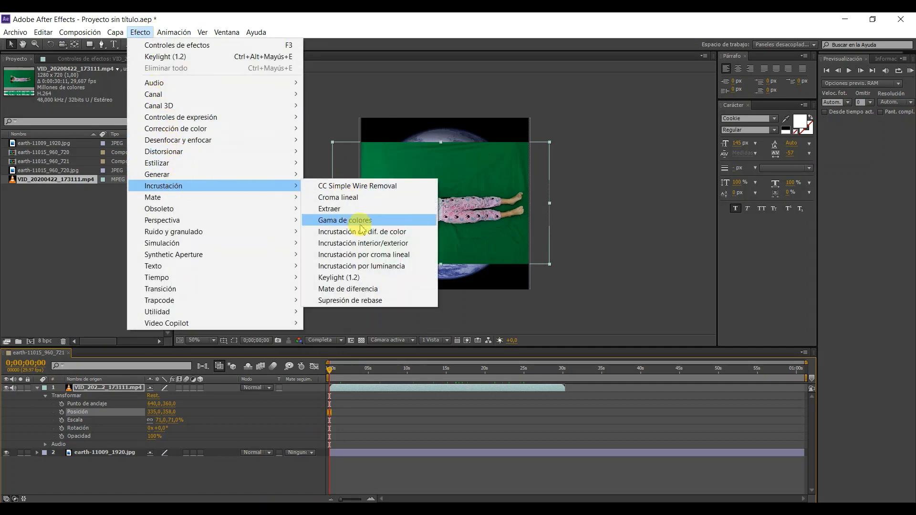
pyautogui.click(351, 277)
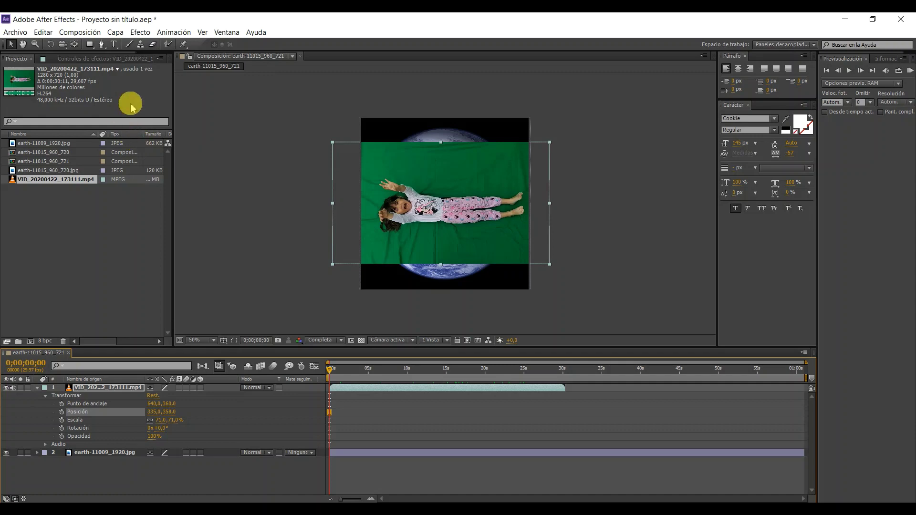
pyautogui.click(111, 138)
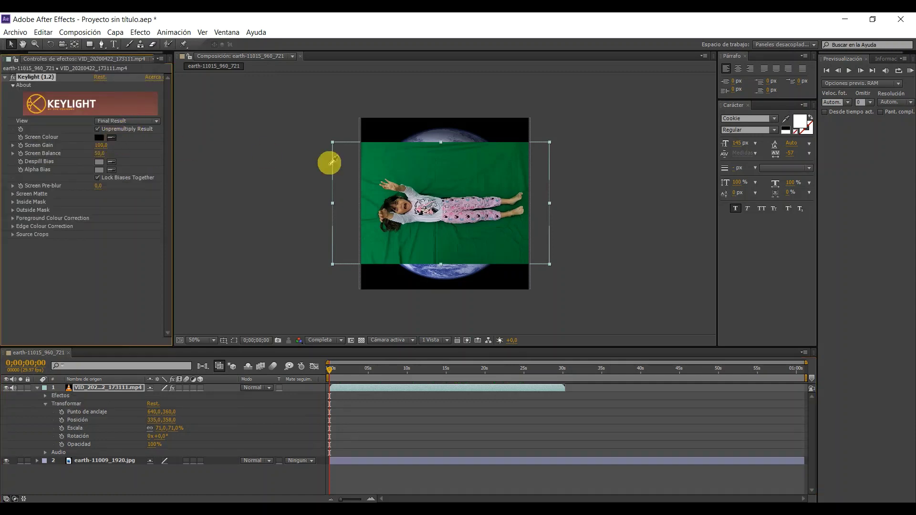
pyautogui.click(391, 167)
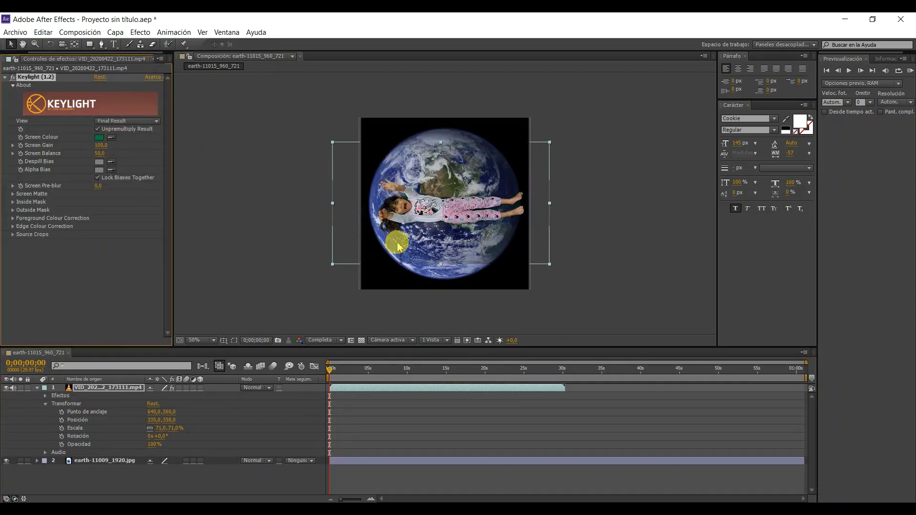
pyautogui.click(6, 460)
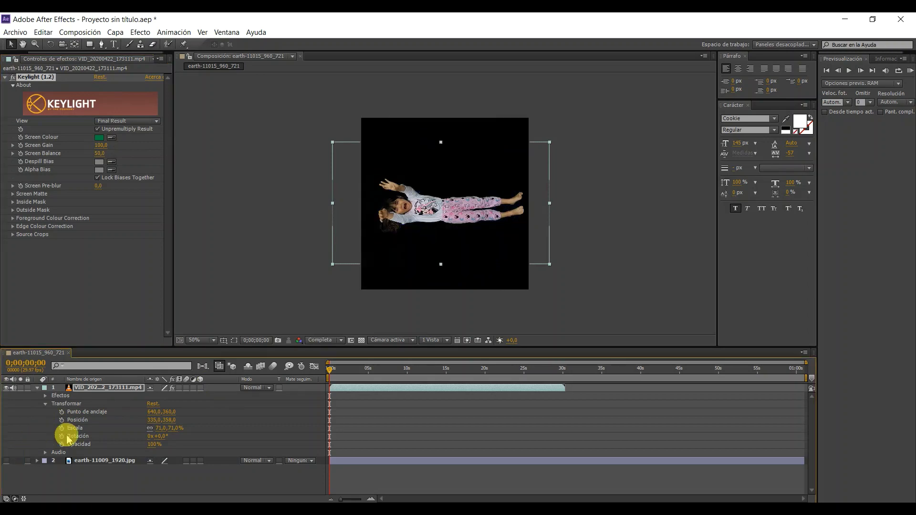
pyautogui.click(6, 460)
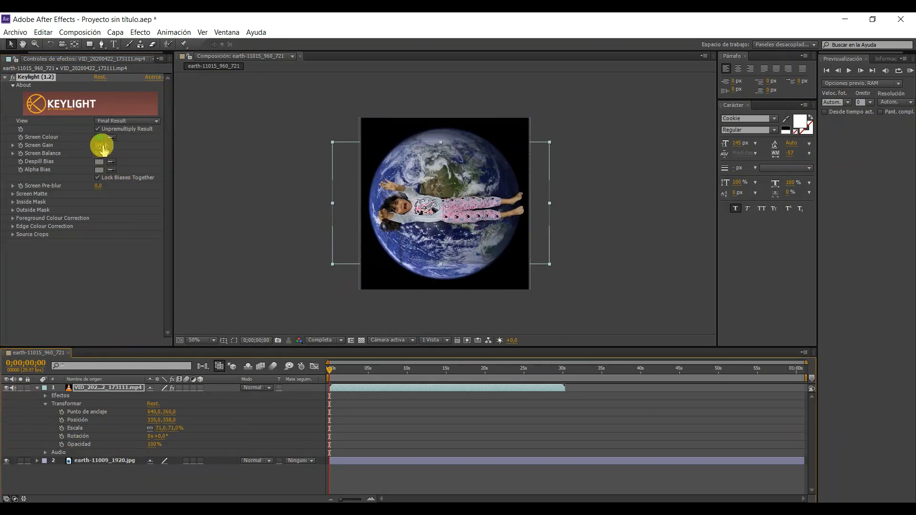
# Raise Keylight's Screen Gain value on the girl's clip.
pyautogui.moveTo(102, 148)
pyautogui.mouseDown()
pyautogui.moveTo(114, 145)
pyautogui.moveTo(84, 145)
pyautogui.moveTo(111, 145)
pyautogui.mouseUp()
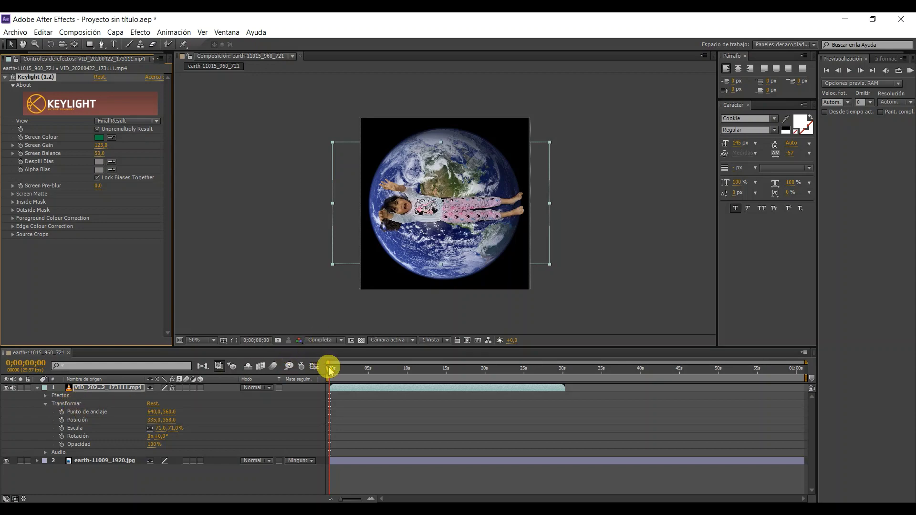
# Keyframe the girl's scale from 71% at 0 s down to 6.7% at about 3 s.
pyautogui.click(62, 429)
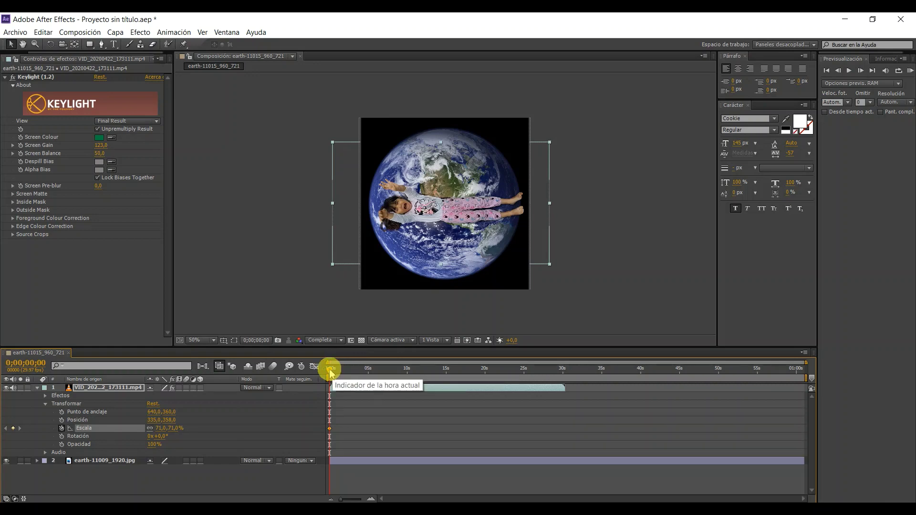
pyautogui.moveTo(330, 371); pyautogui.dragTo(356, 371)
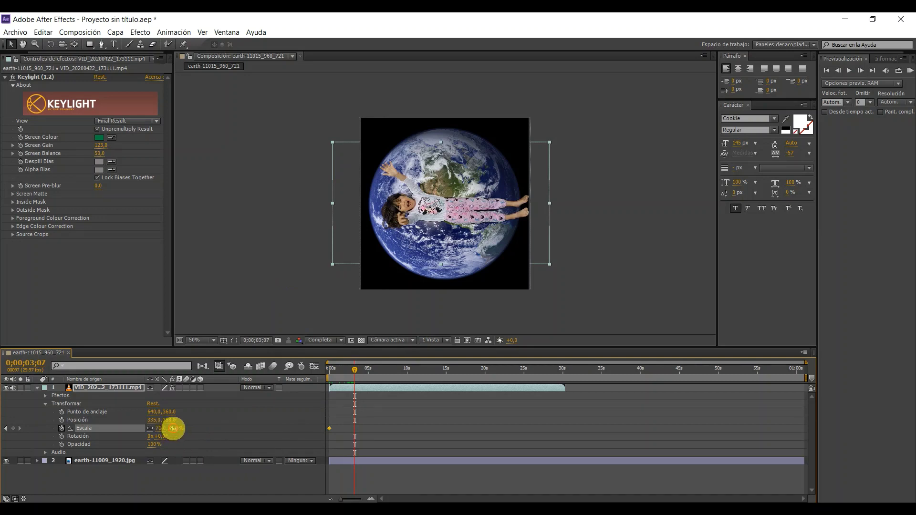
pyautogui.moveTo(173, 428); pyautogui.dragTo(144, 430)
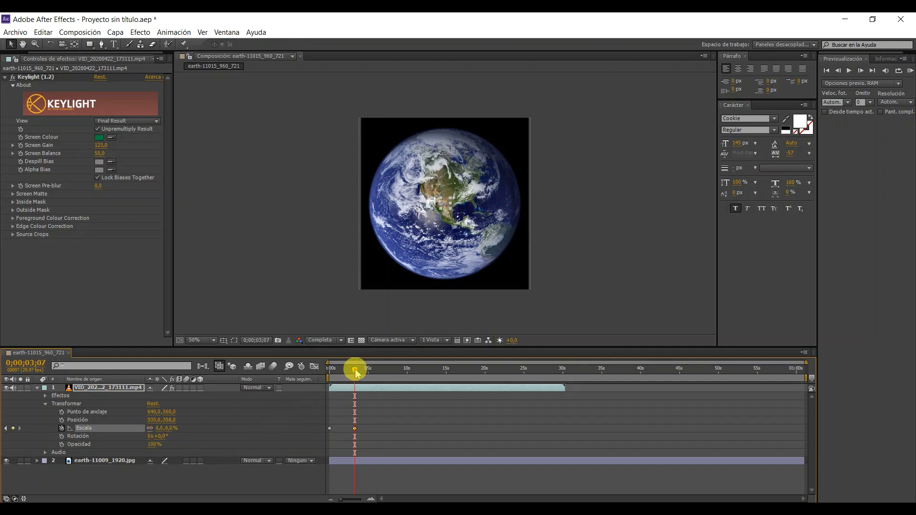
pyautogui.moveTo(355, 369)
pyautogui.mouseDown()
pyautogui.moveTo(315, 371)
pyautogui.moveTo(355, 373)
pyautogui.mouseUp()
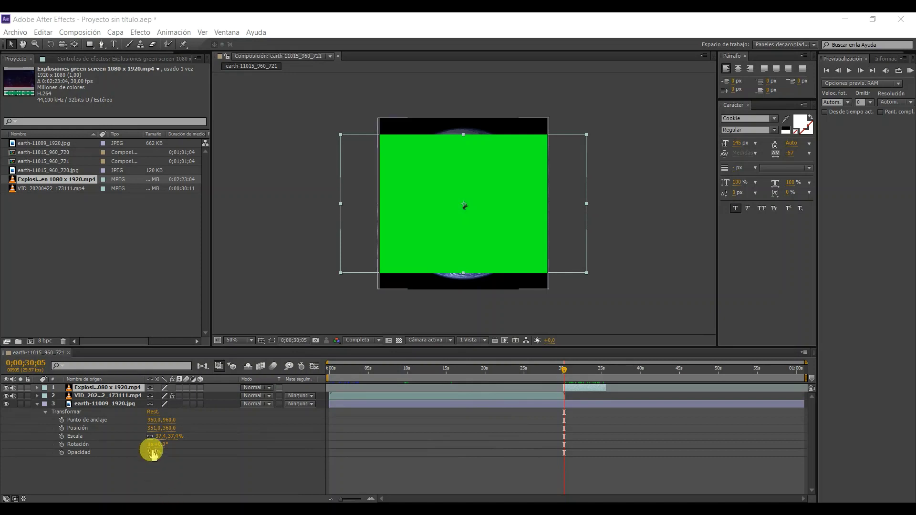
# Shift the explosions clip to begin around 4 seconds, where the girl vanishes.
pyautogui.click(7, 387)
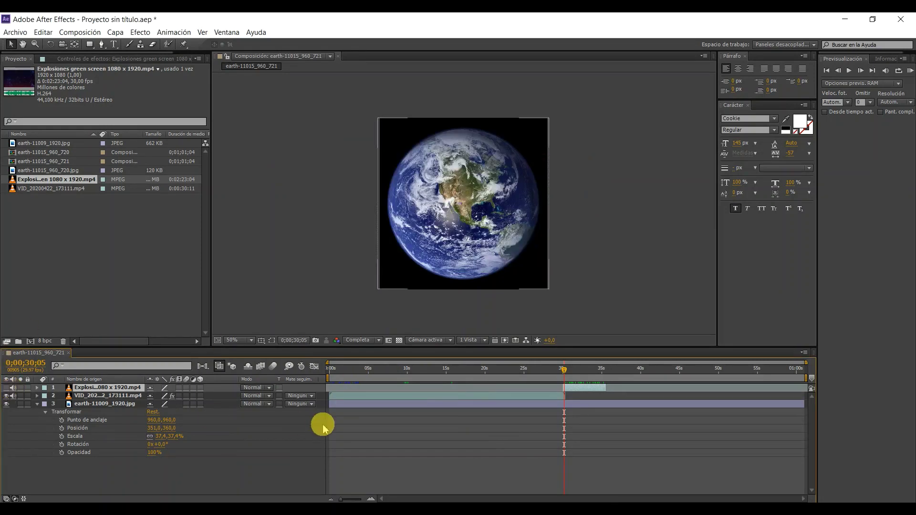
pyautogui.click(346, 383)
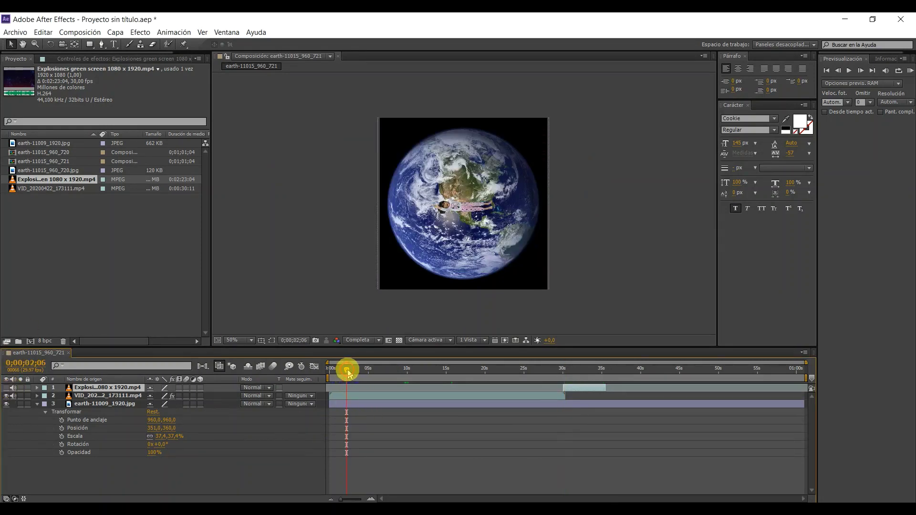
pyautogui.moveTo(348, 373)
pyautogui.mouseDown()
pyautogui.moveTo(321, 368)
pyautogui.moveTo(358, 368)
pyautogui.mouseUp()
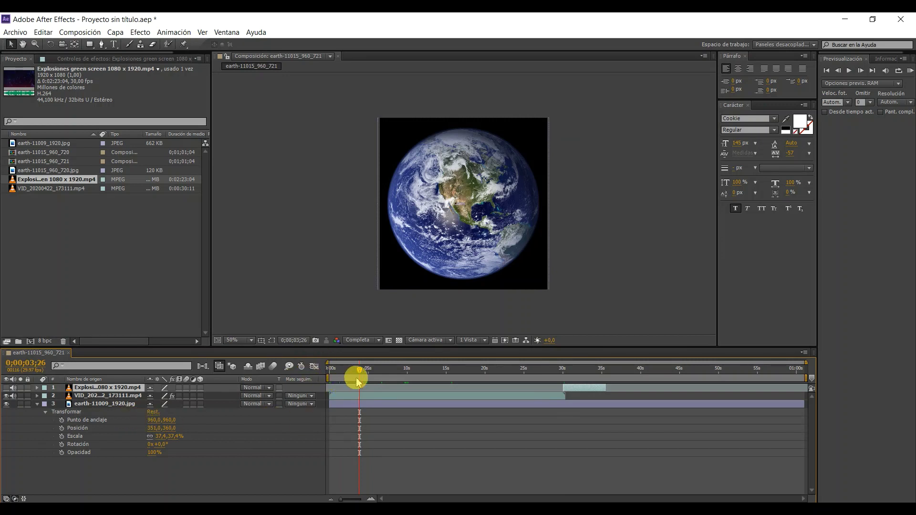
pyautogui.moveTo(358, 370)
pyautogui.mouseDown()
pyautogui.moveTo(340, 370)
pyautogui.moveTo(358, 371)
pyautogui.mouseUp()
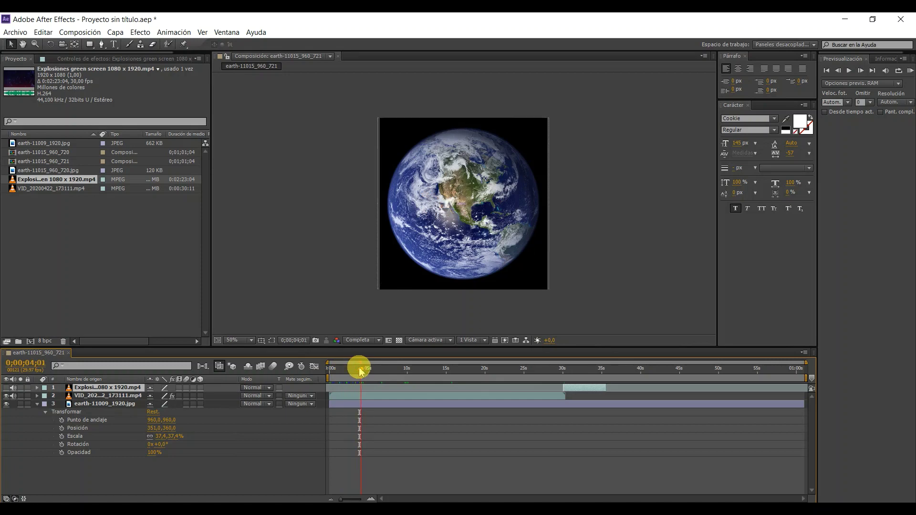
pyautogui.moveTo(580, 389)
pyautogui.mouseDown()
pyautogui.moveTo(362, 375)
pyautogui.moveTo(372, 370)
pyautogui.mouseUp()
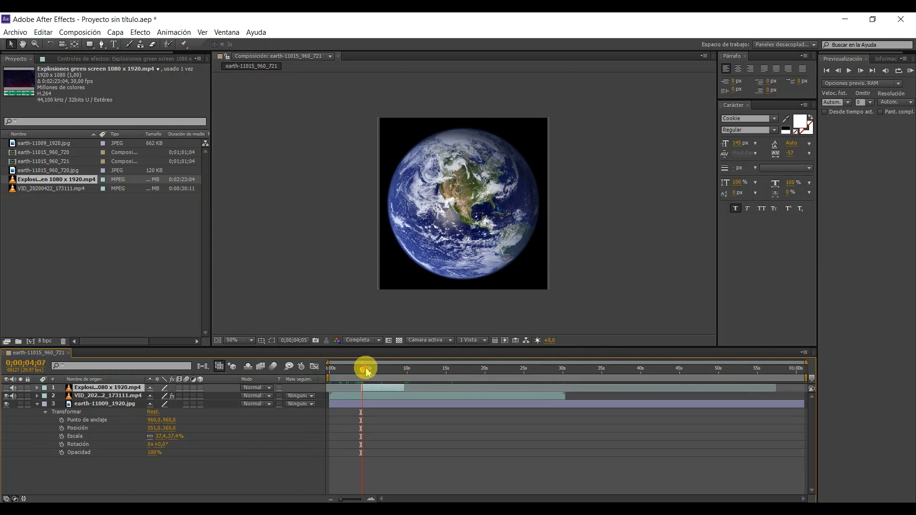
pyautogui.click(6, 387)
pyautogui.moveTo(371, 370)
pyautogui.mouseDown()
pyautogui.moveTo(403, 373)
pyautogui.moveTo(365, 372)
pyautogui.mouseUp()
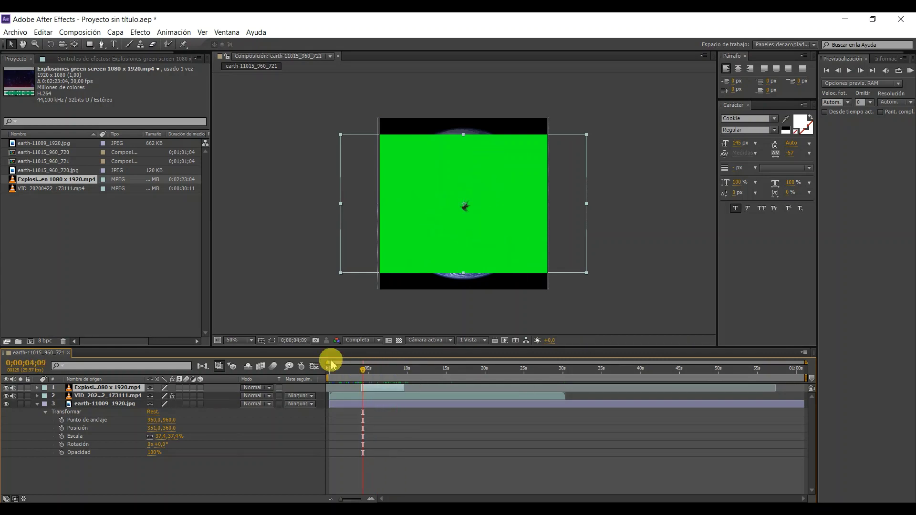
# Apply Keylight (1.2) to the explosions clip, sample its green, and nudge it left and up.
pyautogui.click(137, 34)
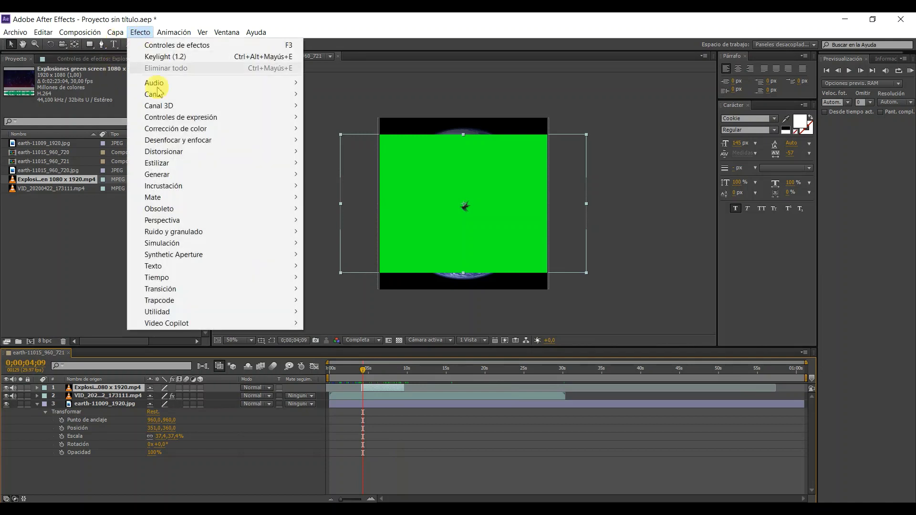
pyautogui.moveTo(191, 186)
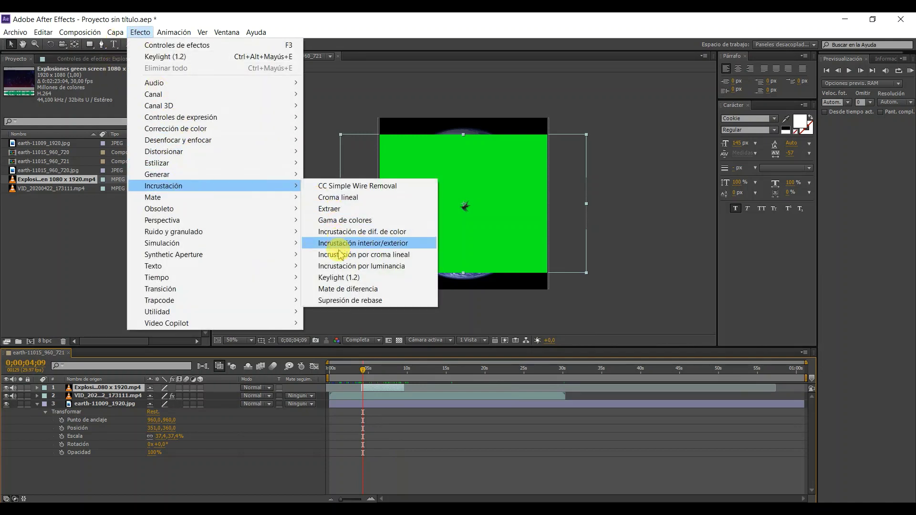
pyautogui.click(339, 277)
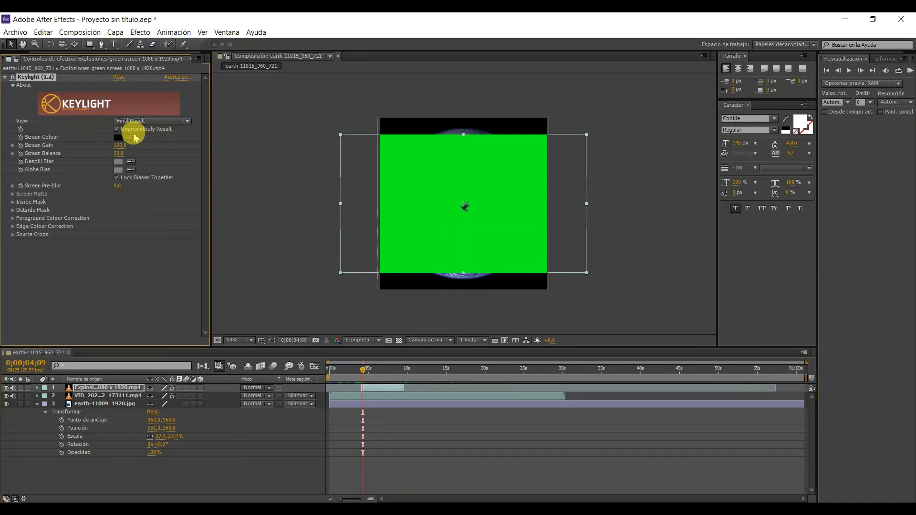
pyautogui.click(389, 188)
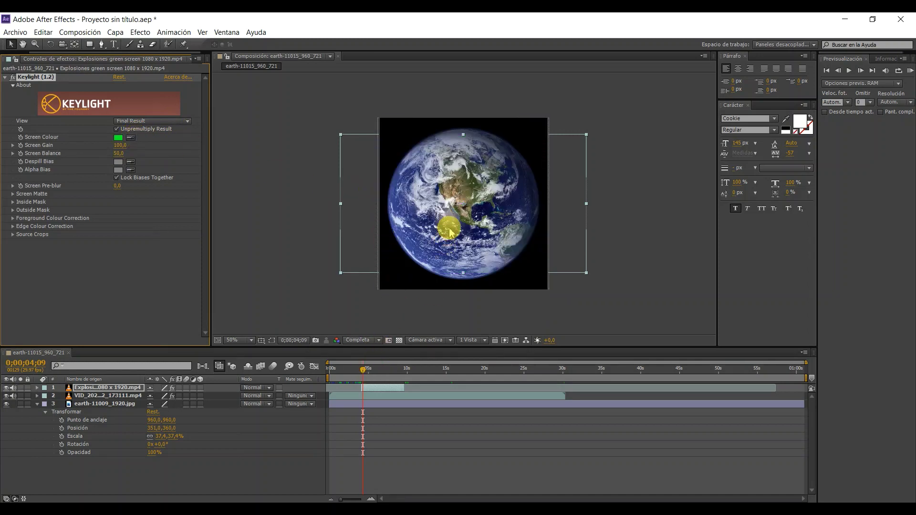
pyautogui.moveTo(456, 228); pyautogui.dragTo(448, 226)
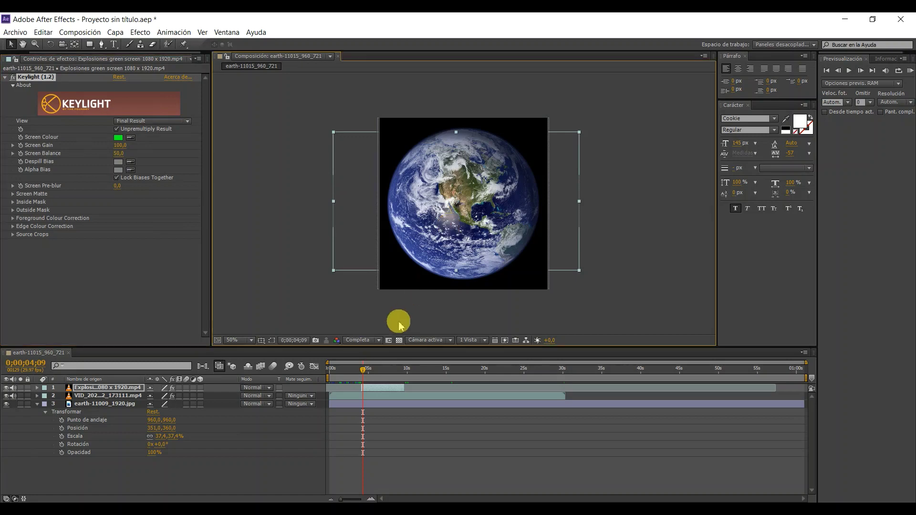
pyautogui.moveTo(363, 369); pyautogui.dragTo(394, 372)
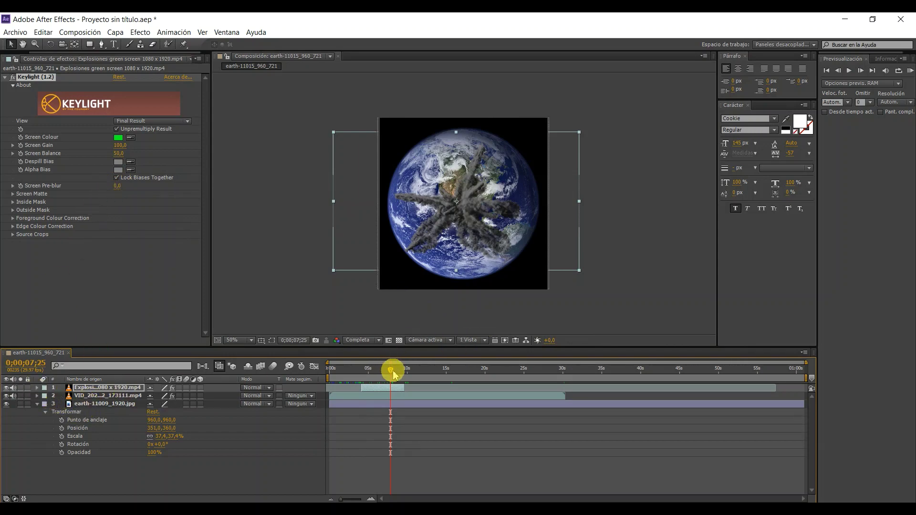
pyautogui.moveTo(394, 364); pyautogui.dragTo(403, 375)
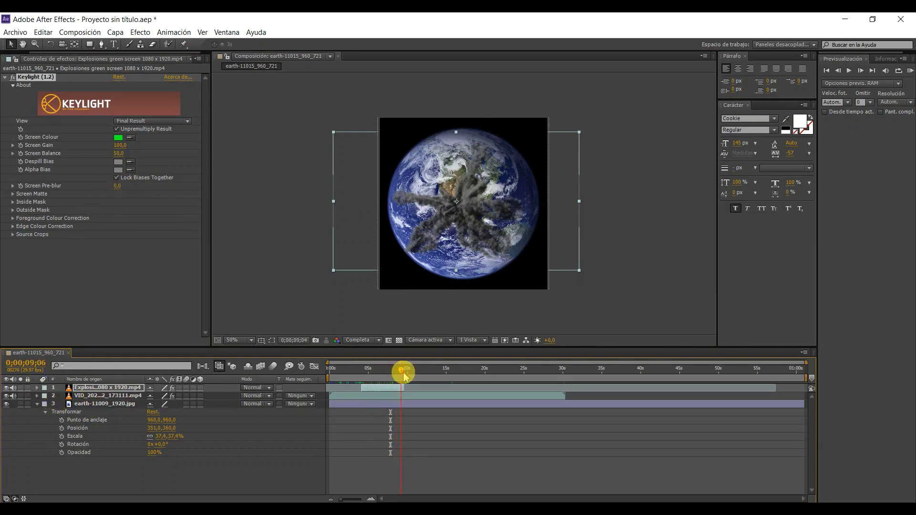
pyautogui.moveTo(406, 377); pyautogui.dragTo(408, 377)
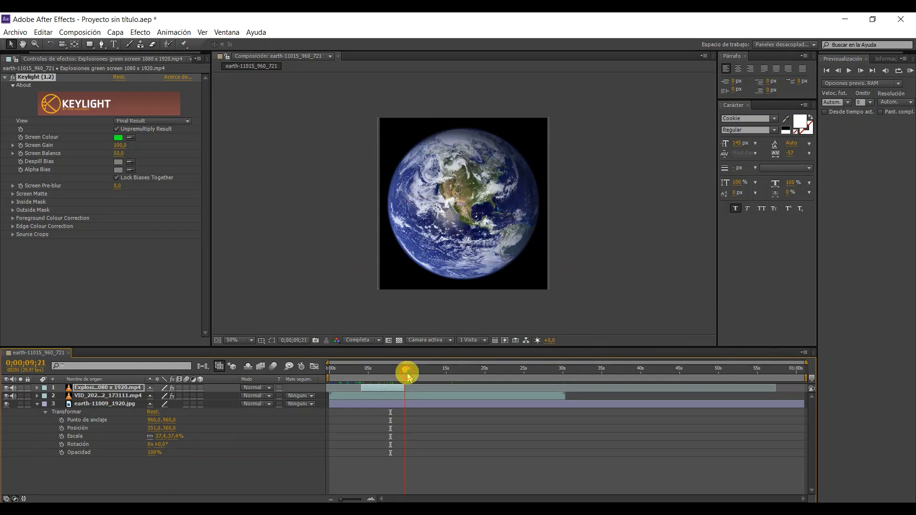